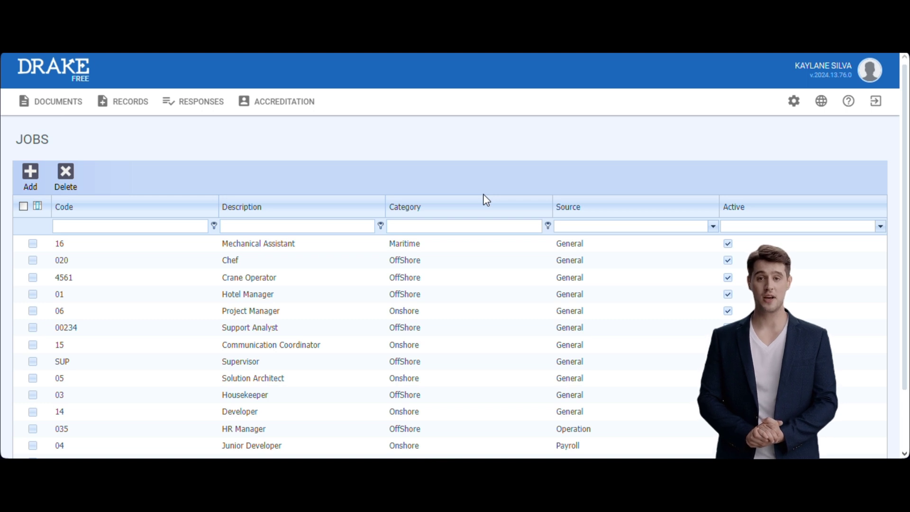
- Open the Senior Developer job with code 19 from the Jobs records and review its source options
{"action": "left_click", "coordinate": [119, 101]}
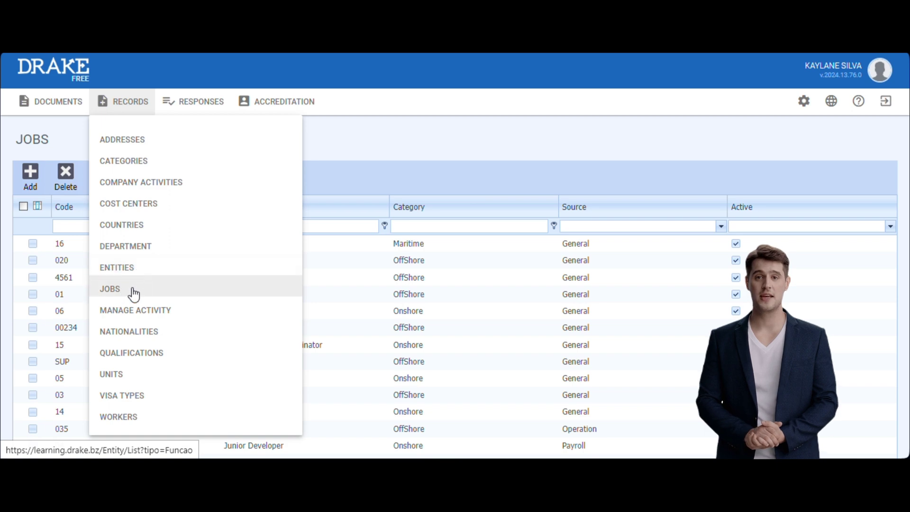
{"action": "left_click", "coordinate": [148, 289]}
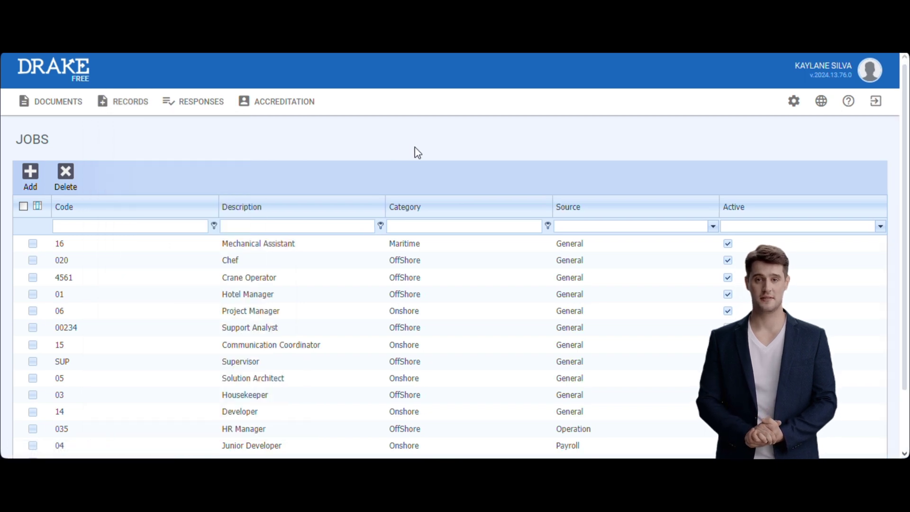
{"action": "left_click", "coordinate": [438, 264]}
{"action": "scroll", "coordinate": [442, 265], "scroll_direction": "down", "scroll_amount": 1}
{"action": "scroll", "coordinate": [441, 266], "scroll_direction": "down", "scroll_amount": 3}
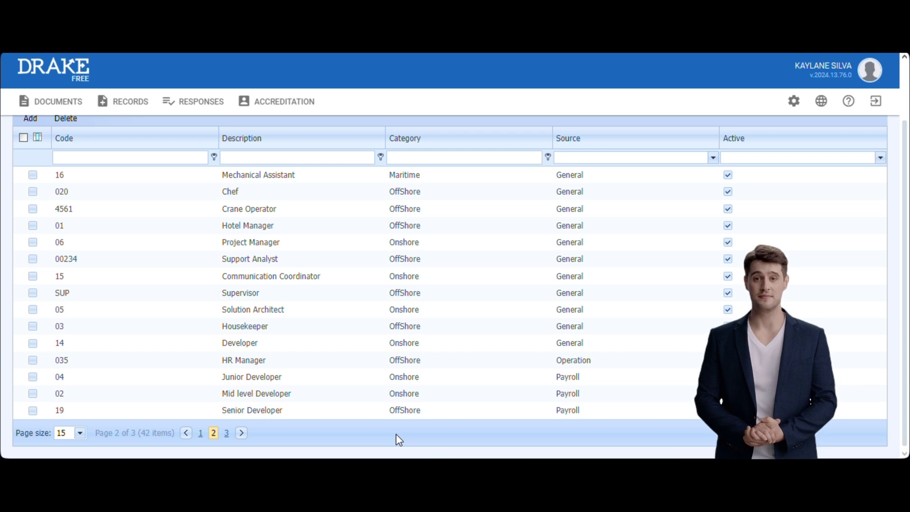
{"action": "double_click", "coordinate": [371, 411]}
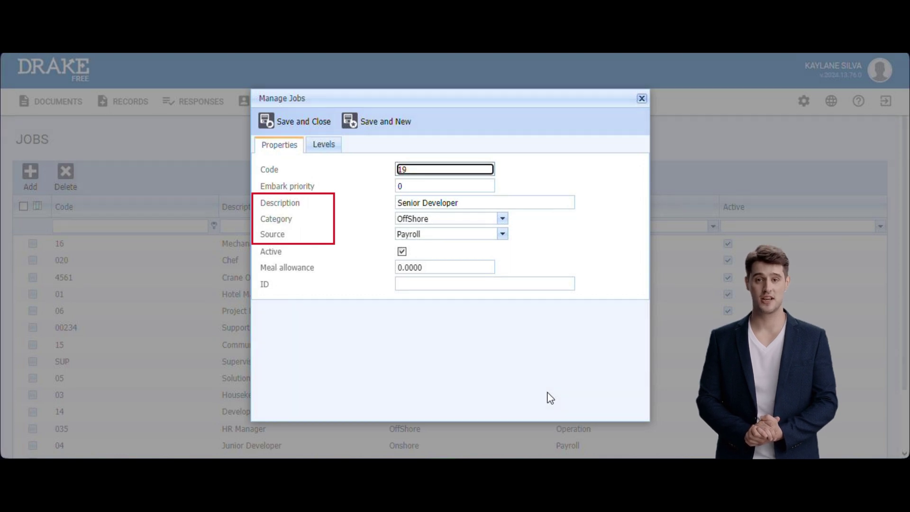
{"action": "left_click", "coordinate": [488, 235]}
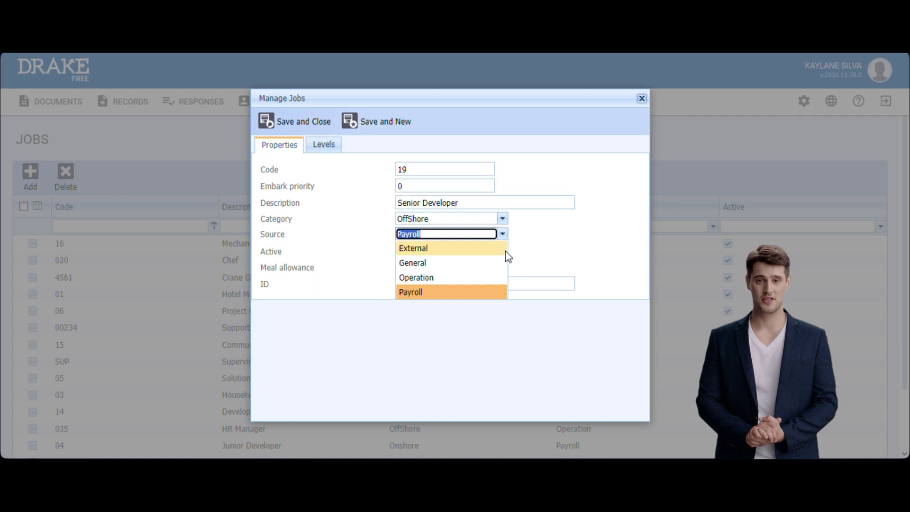
{"action": "left_click", "coordinate": [510, 327]}
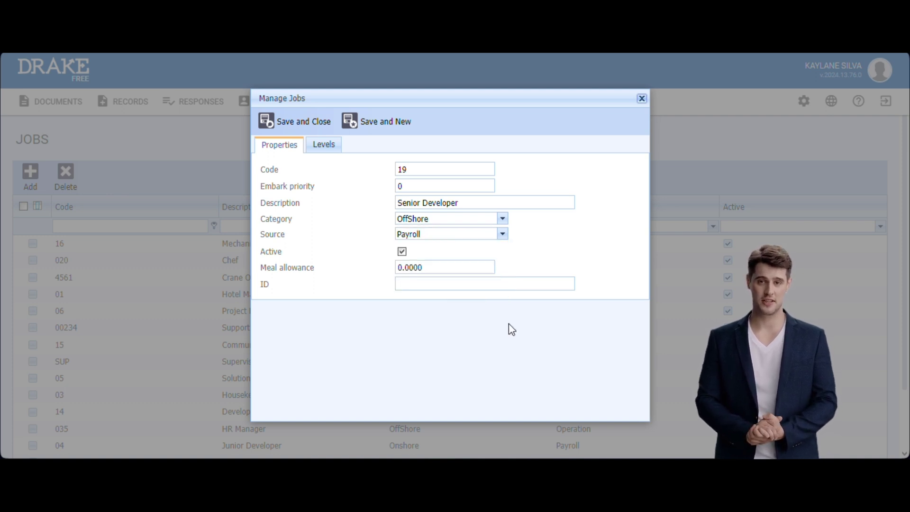
- Add a job level with order 1, description "Level 1" and salary 3300
{"action": "left_click", "coordinate": [321, 147]}
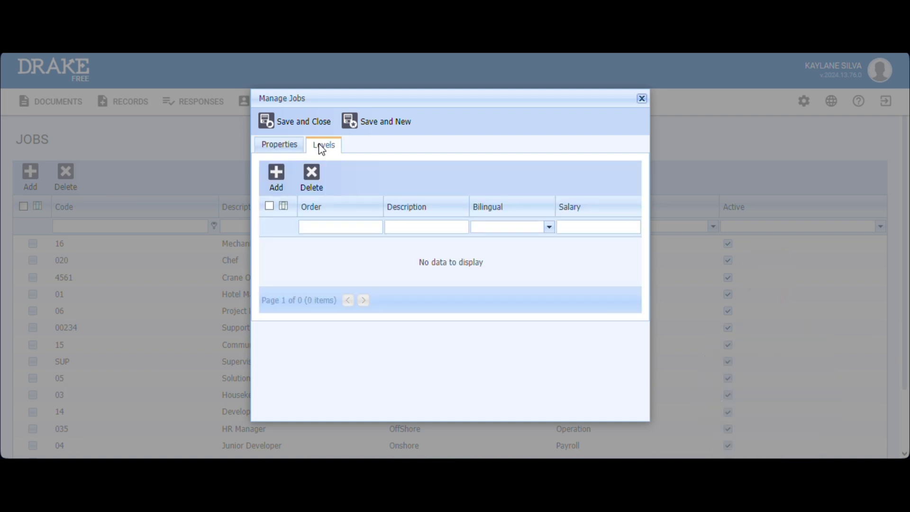
{"action": "left_click", "coordinate": [277, 179]}
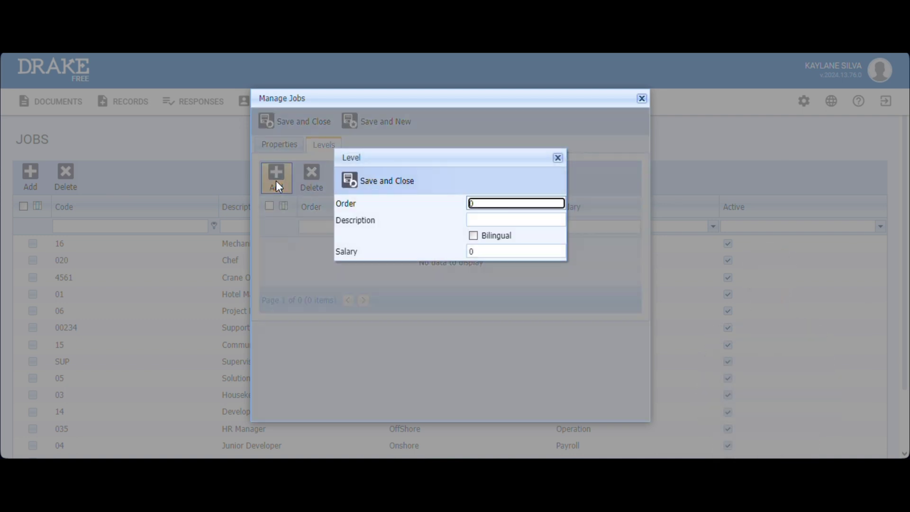
{"action": "type", "text": "1"}
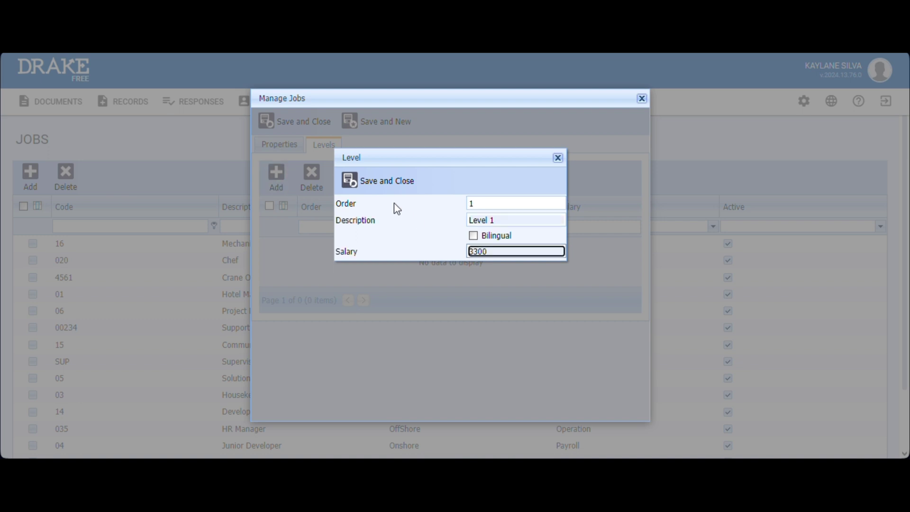
{"action": "left_click", "coordinate": [385, 184]}
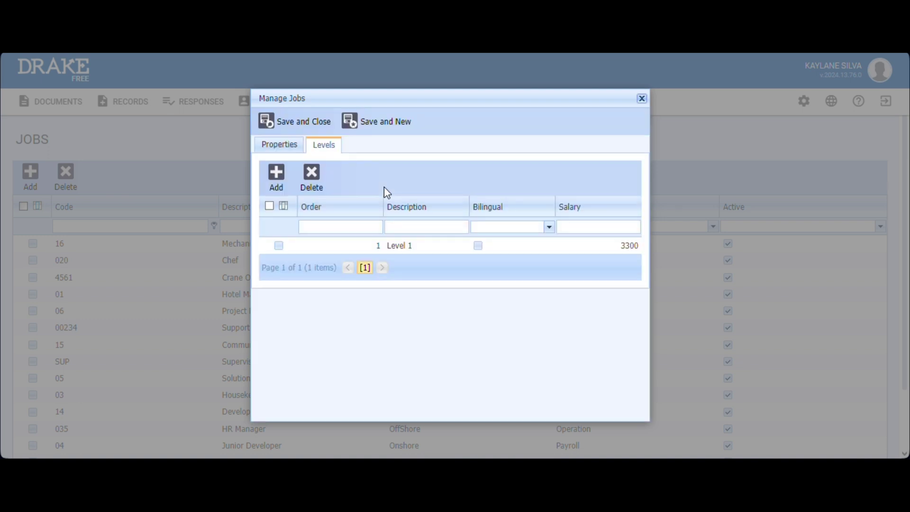
- Add a second job level with order 2, description "Level 2" and salary 4400
{"action": "left_click", "coordinate": [277, 179]}
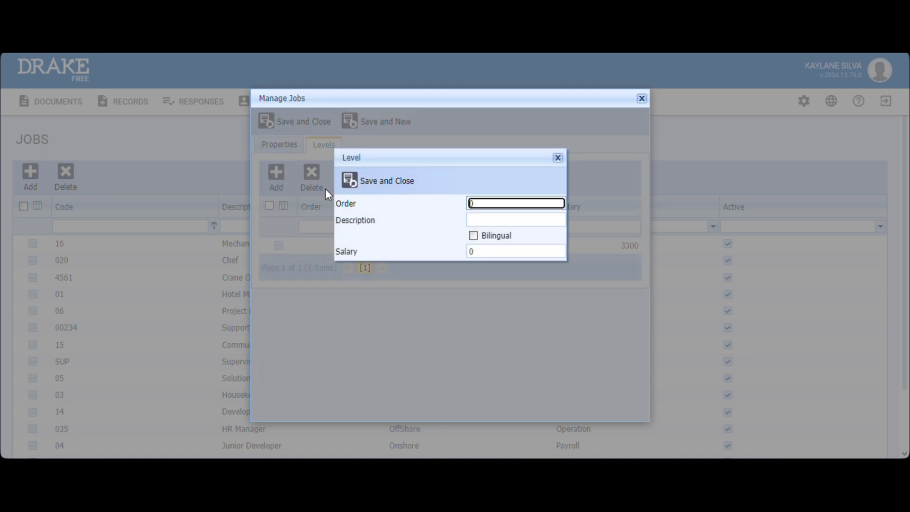
{"action": "type", "text": "2"}
{"action": "key", "text": "Tab"}
{"action": "type", "text": "Level 2"}
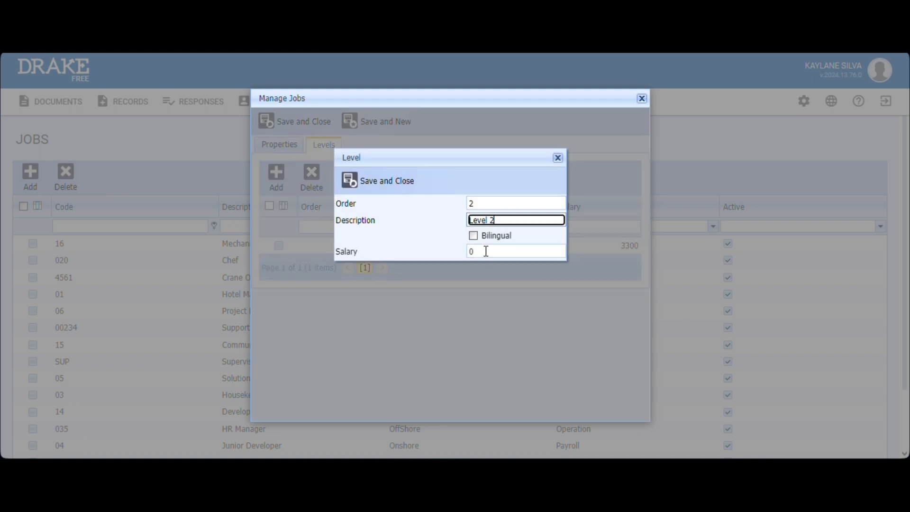
{"action": "left_click", "coordinate": [486, 251]}
{"action": "key", "text": "BackSpace"}
{"action": "type", "text": "4400"}
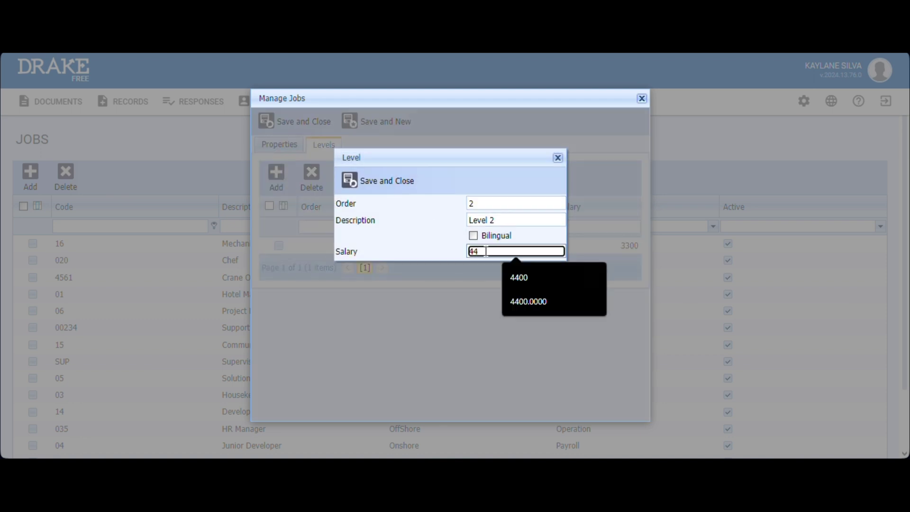
{"action": "left_click", "coordinate": [394, 188]}
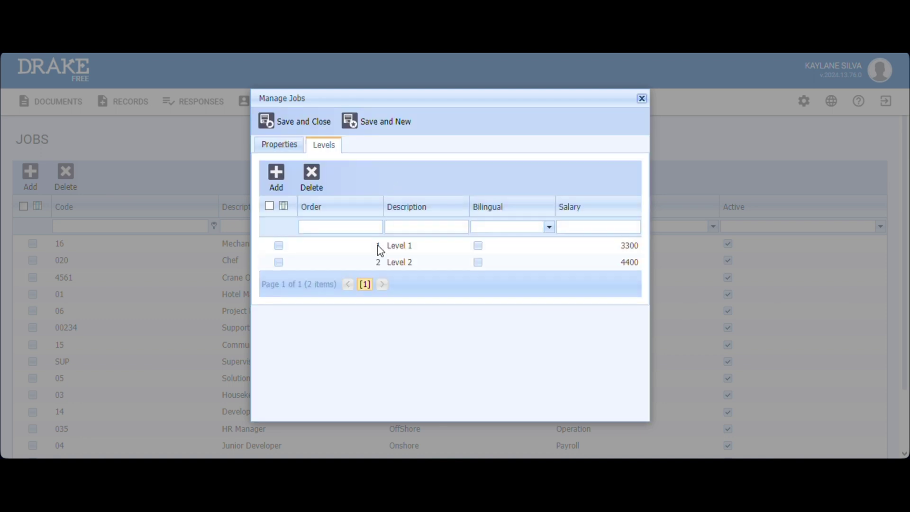
- Add a third job level with order 3, description "Level 3" and salary 5500
{"action": "left_click", "coordinate": [275, 177]}
{"action": "type", "text": "3"}
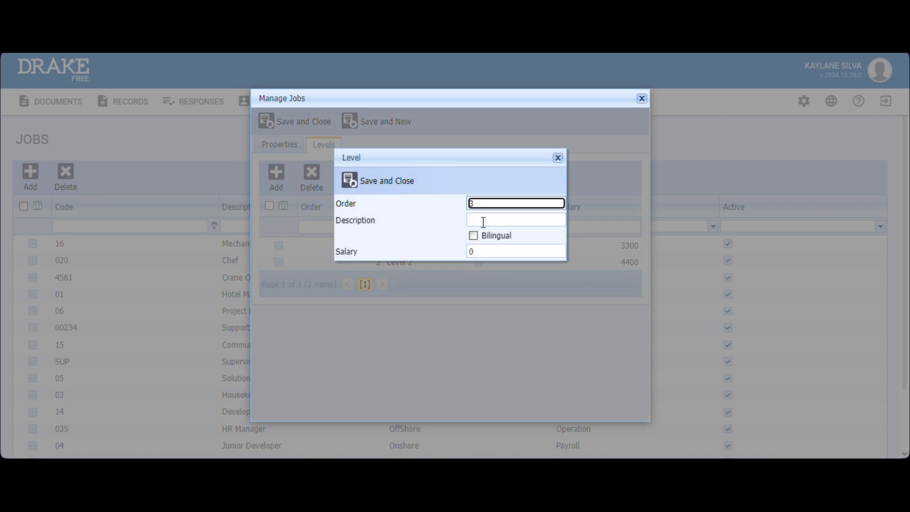
{"action": "left_click", "coordinate": [483, 222]}
{"action": "type", "text": "Level 3"}
{"action": "left_click", "coordinate": [499, 252]}
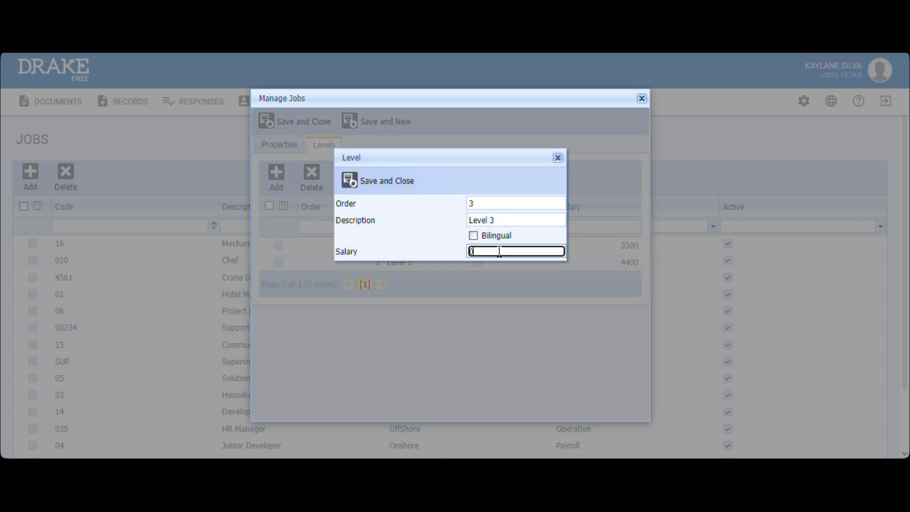
{"action": "type", "text": "5500"}
{"action": "left_click", "coordinate": [379, 180]}
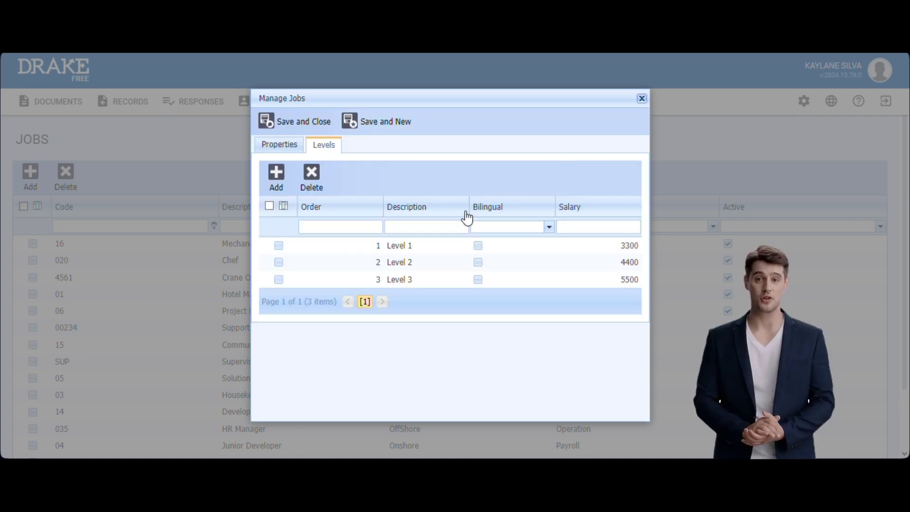
- Reopen and save the Level 3 entry, and save and close the Senior Developer job
{"action": "double_click", "coordinate": [406, 282]}
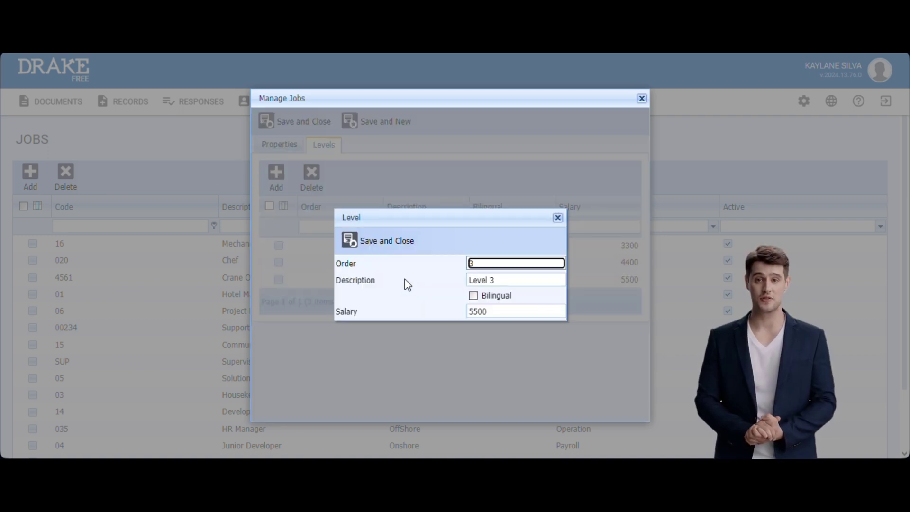
{"action": "left_click", "coordinate": [400, 255]}
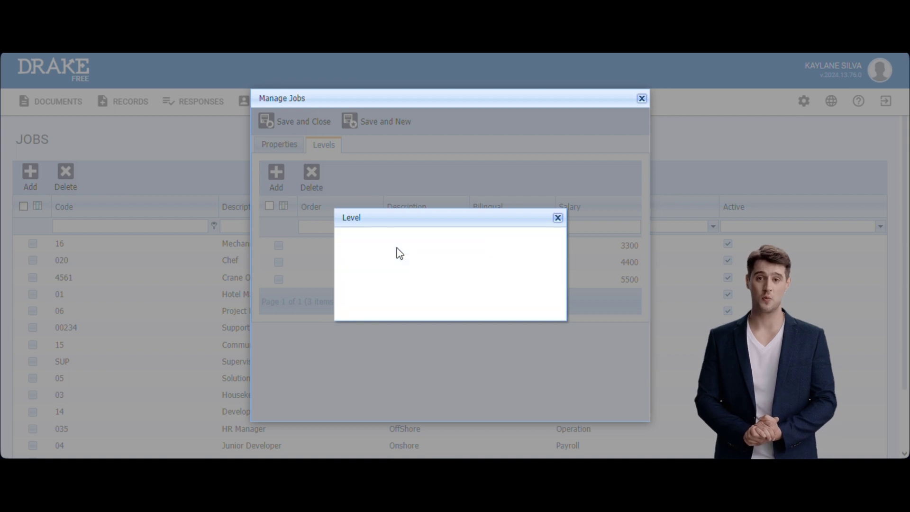
{"action": "left_click", "coordinate": [315, 124]}
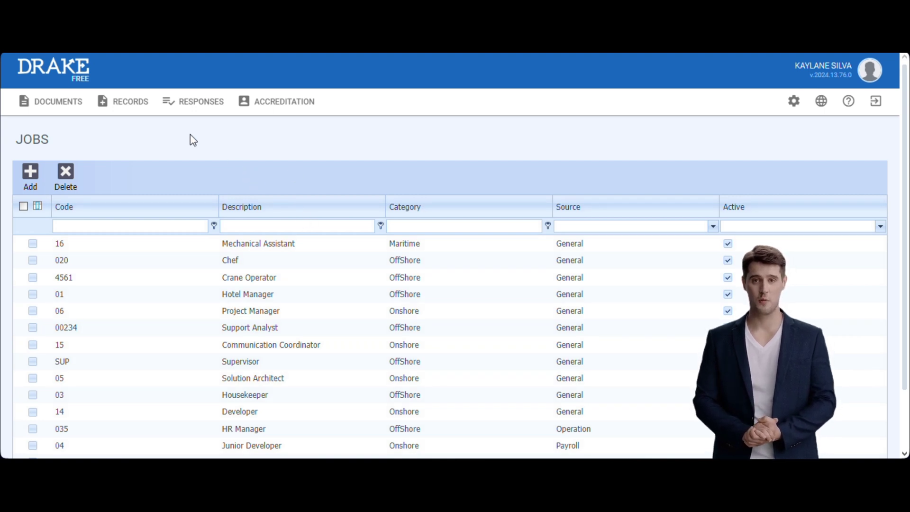
- Open the first listed worker's record from the Workers records and go to the Role section of the professional data
{"action": "left_click", "coordinate": [131, 104]}
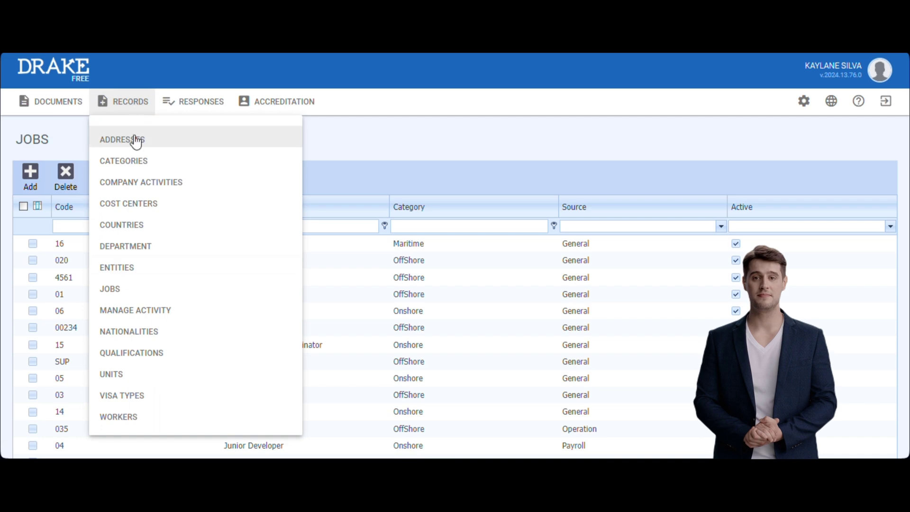
{"action": "left_click", "coordinate": [149, 428]}
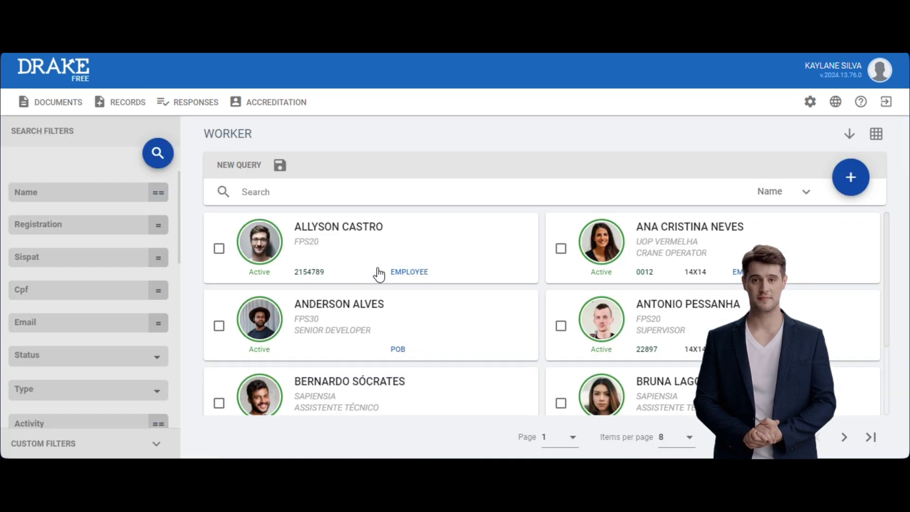
{"action": "left_click", "coordinate": [406, 243]}
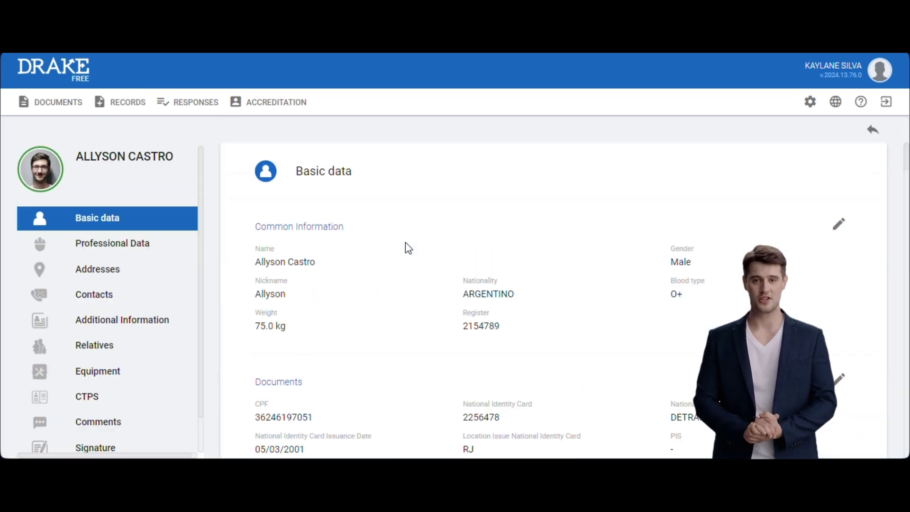
{"action": "left_click", "coordinate": [144, 259]}
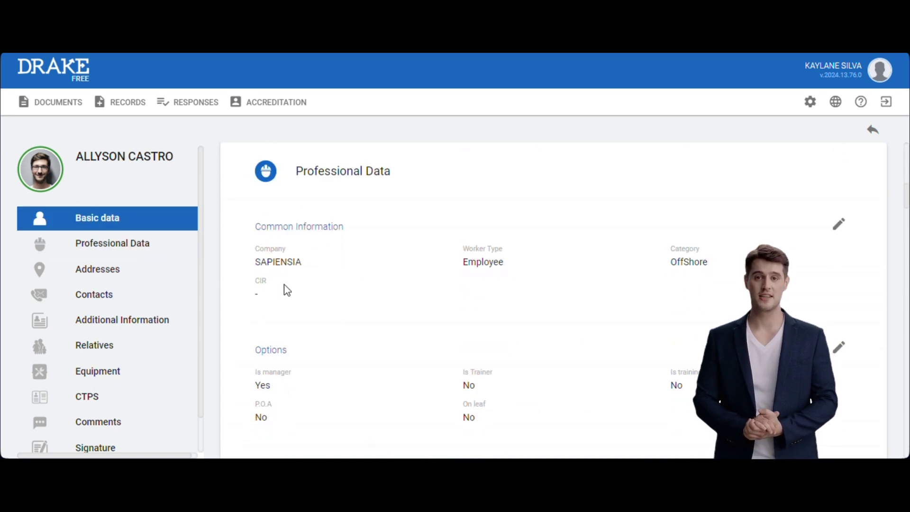
{"action": "scroll", "coordinate": [286, 289], "scroll_direction": "down", "scroll_amount": 5}
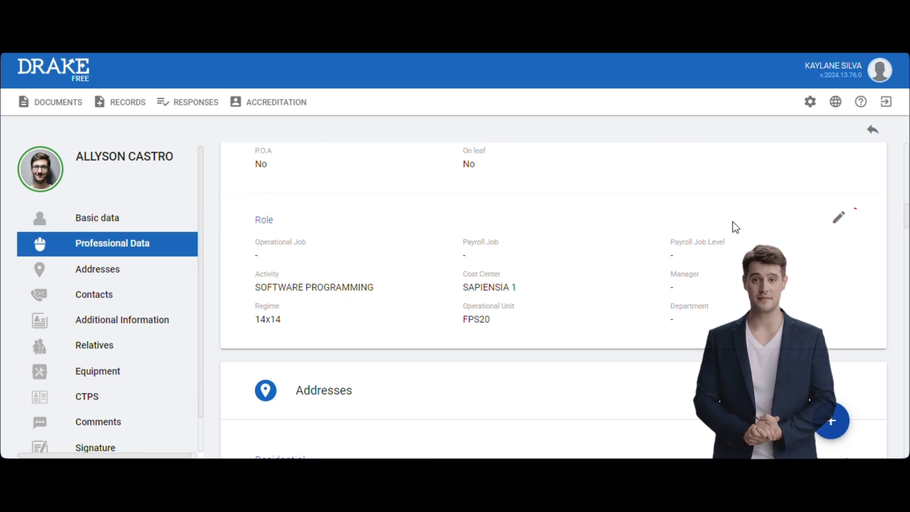
- Edit the worker's role, setting the operational job to Developer and the payroll job to the OffShore Senior Developer
{"action": "left_click", "coordinate": [835, 221]}
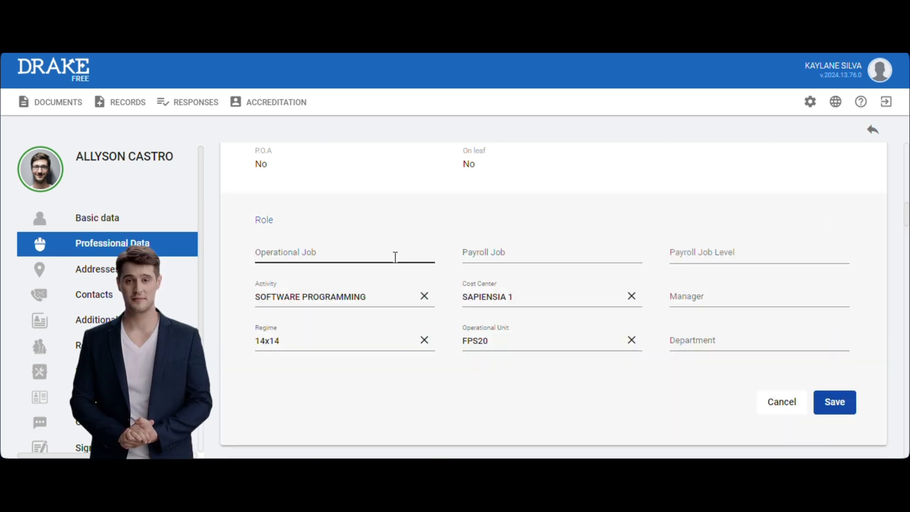
{"action": "left_click", "coordinate": [396, 257]}
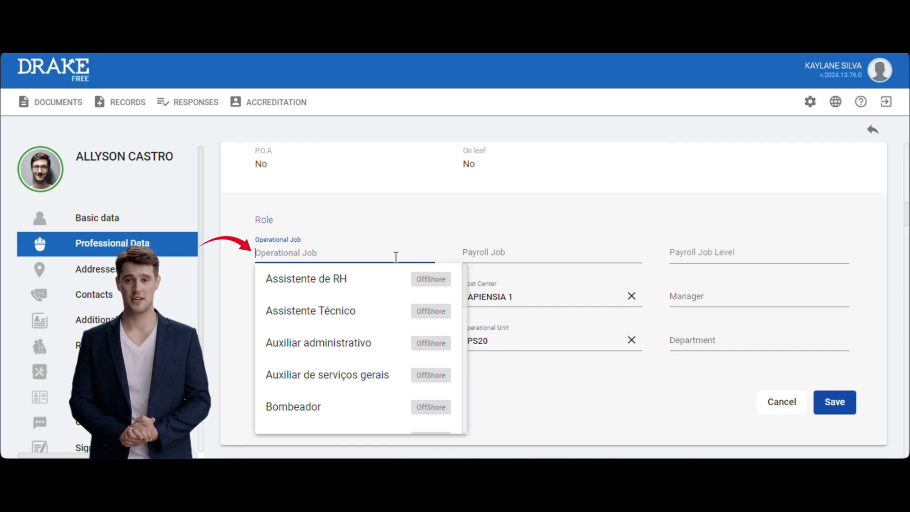
{"action": "type", "text": "dev"}
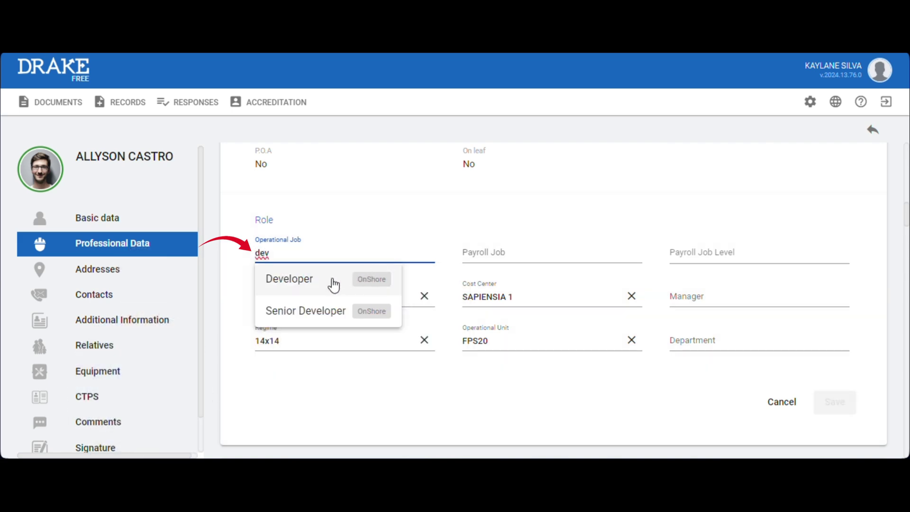
{"action": "left_click", "coordinate": [334, 284]}
{"action": "left_click", "coordinate": [524, 252]}
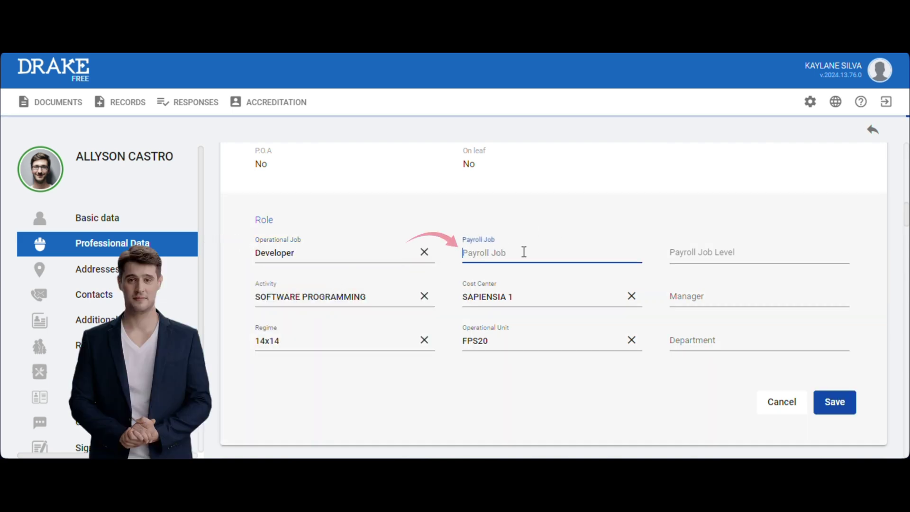
{"action": "type", "text": "seni"}
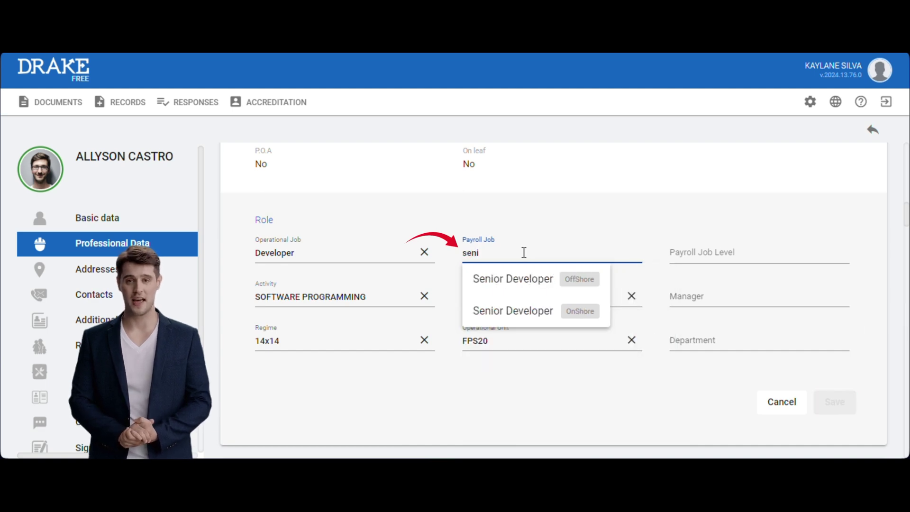
{"action": "left_click", "coordinate": [515, 283]}
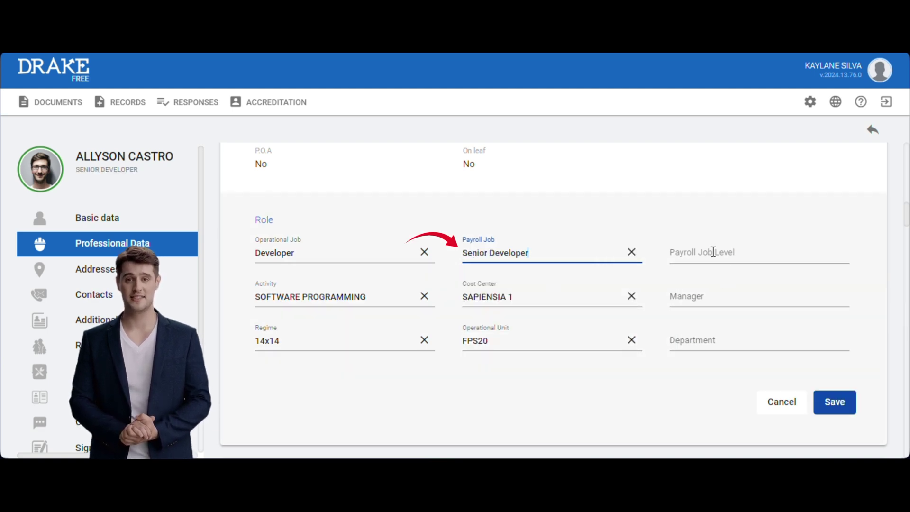
- Set the worker's payroll job level to Level 3 and save the role data
{"action": "left_click", "coordinate": [713, 252]}
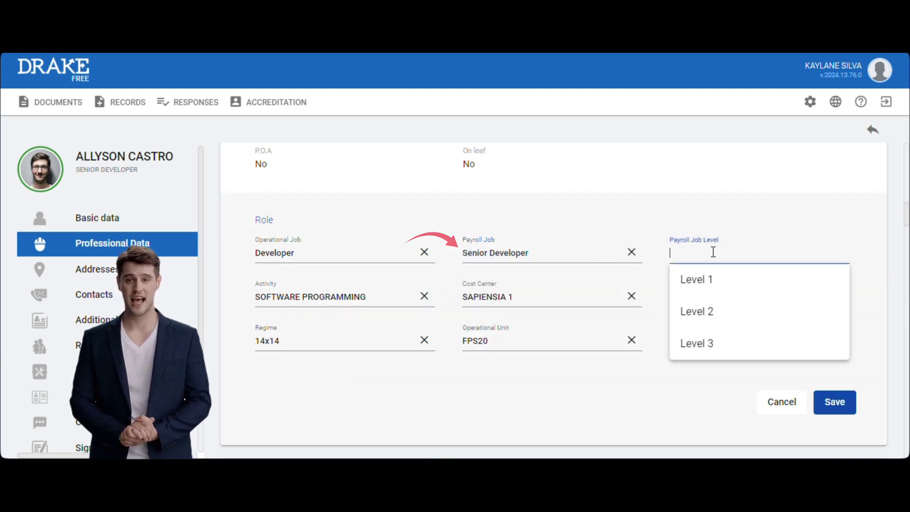
{"action": "left_click", "coordinate": [723, 343]}
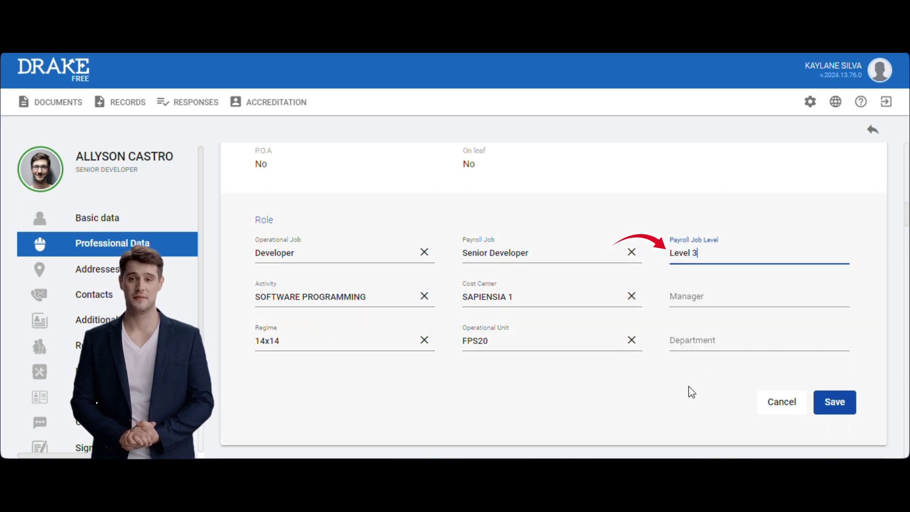
{"action": "left_click", "coordinate": [834, 404]}
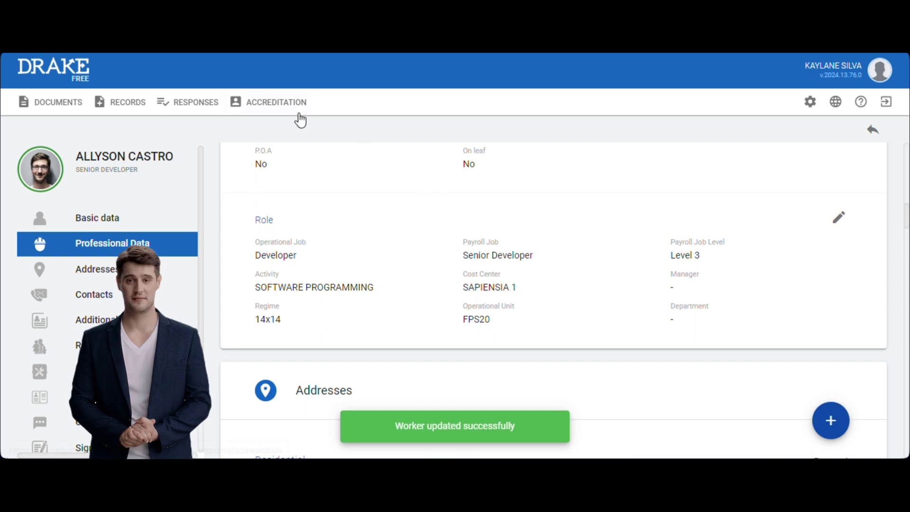
- Open the third-party responses and requests list
{"action": "left_click", "coordinate": [211, 109]}
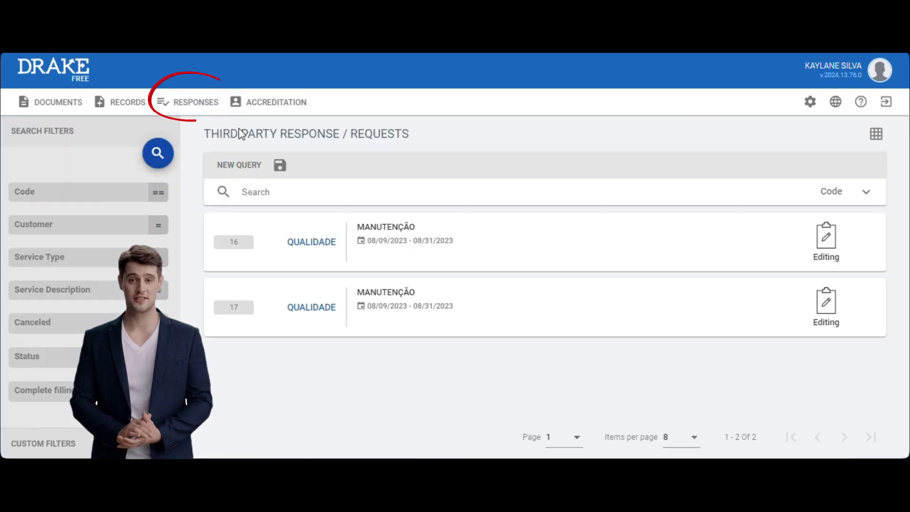
- Open QUALIDADE service request 16 and assign the first listed worker, a Developer, to the first empty worker slot in its work scope
{"action": "left_click", "coordinate": [439, 269]}
{"action": "scroll", "coordinate": [439, 266], "scroll_direction": "down", "scroll_amount": 10}
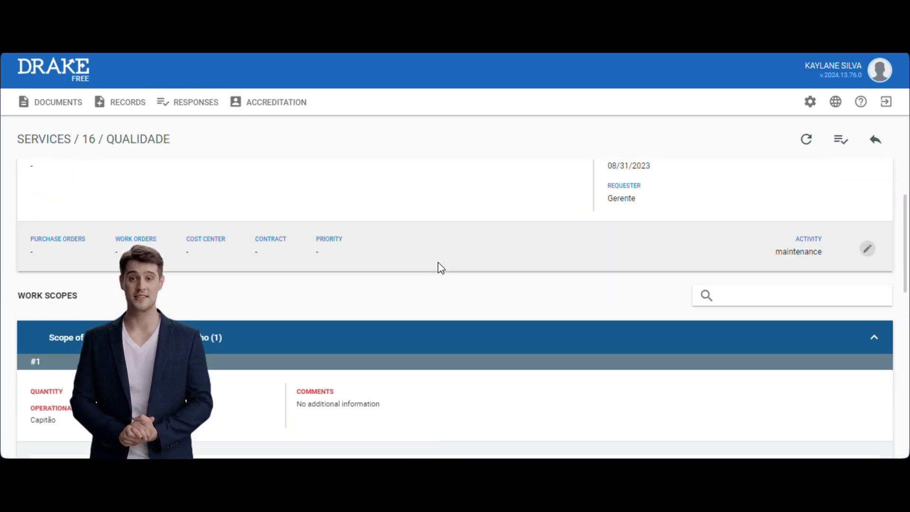
{"action": "scroll", "coordinate": [438, 263], "scroll_direction": "down", "scroll_amount": 3}
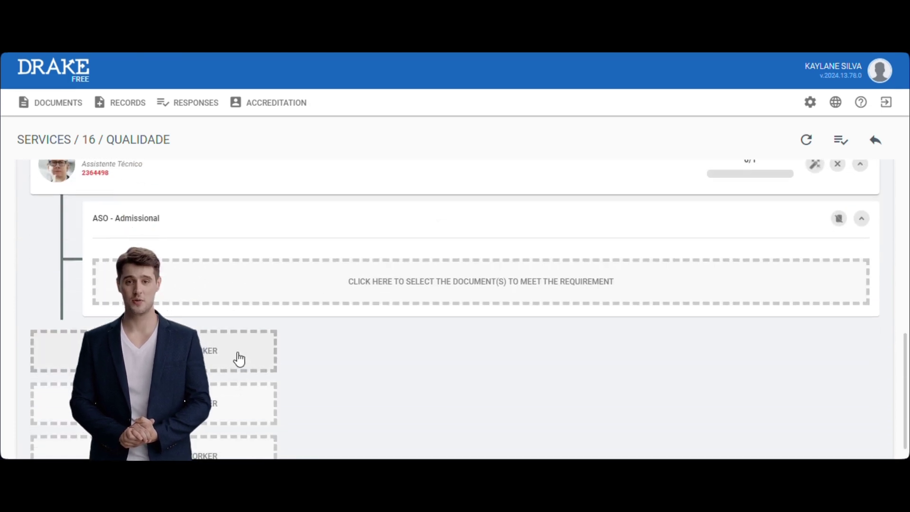
{"action": "left_click", "coordinate": [229, 359]}
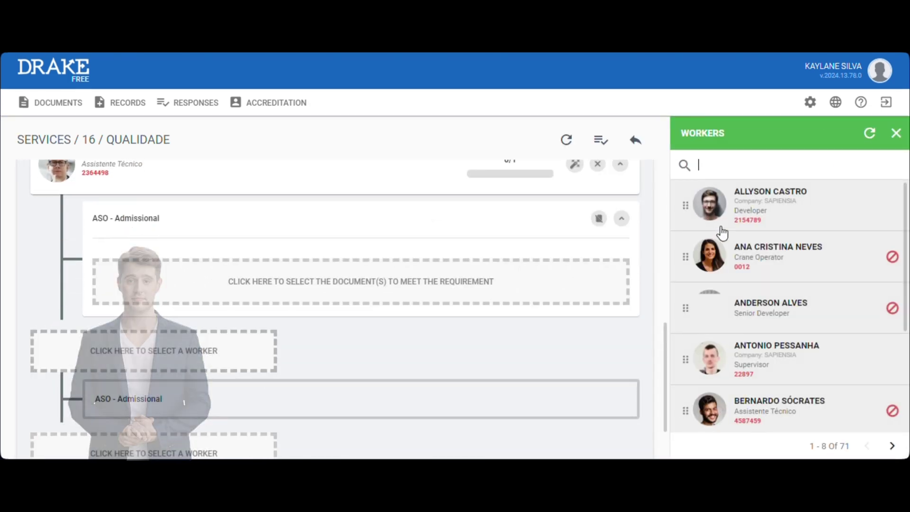
{"action": "left_click_drag", "start_coordinate": [683, 205], "coordinate": [176, 350]}
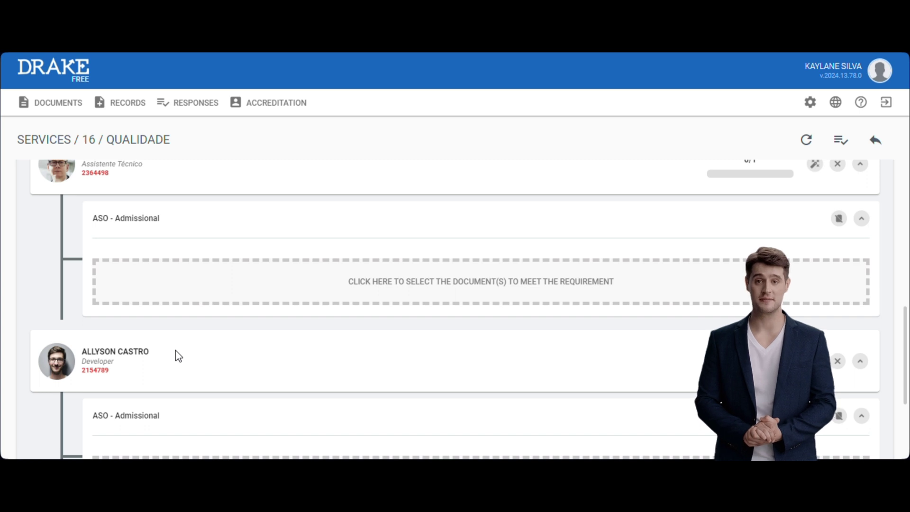
- Leave the service request and open the Jobs records list
{"action": "scroll", "coordinate": [175, 353], "scroll_direction": "up", "scroll_amount": 5}
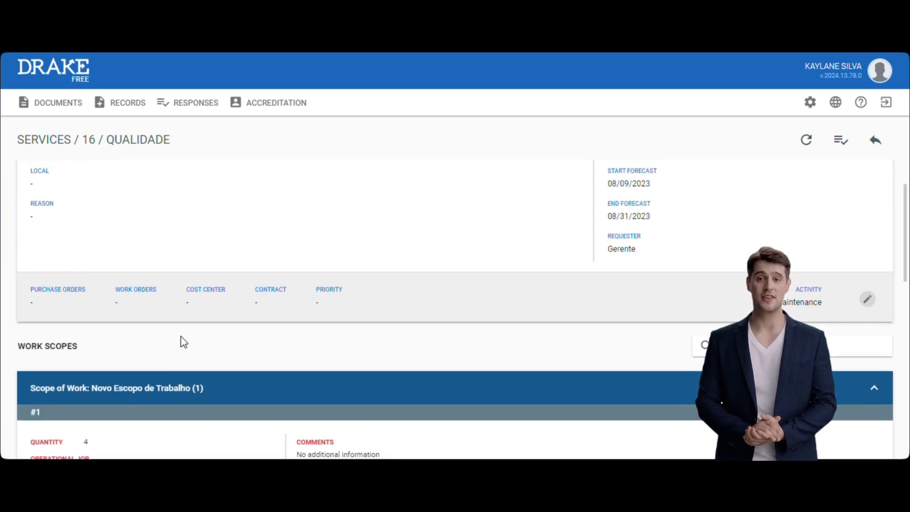
{"action": "scroll", "coordinate": [162, 251], "scroll_direction": "up", "scroll_amount": 2}
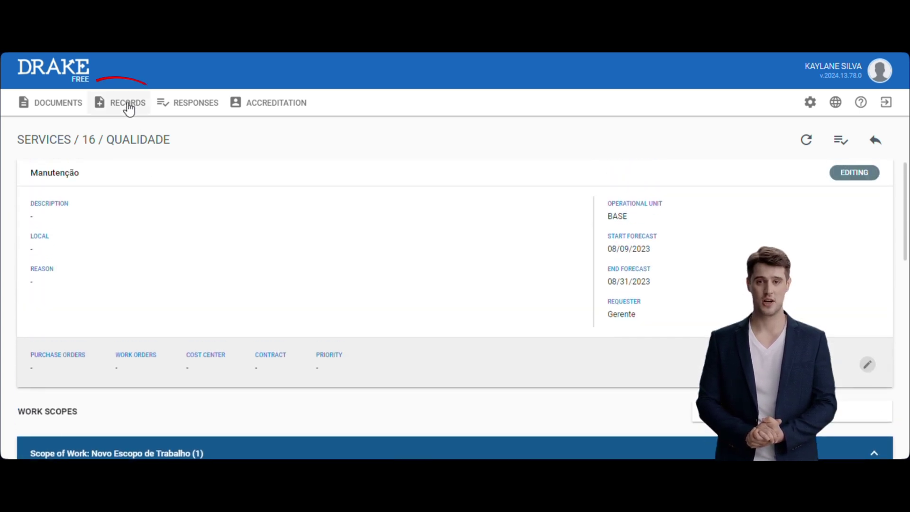
{"action": "left_click", "coordinate": [127, 102]}
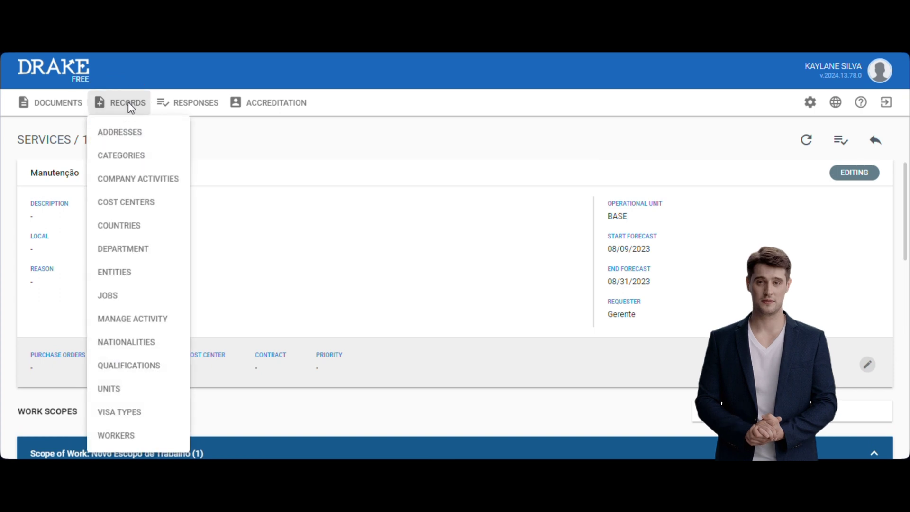
{"action": "left_click", "coordinate": [116, 297]}
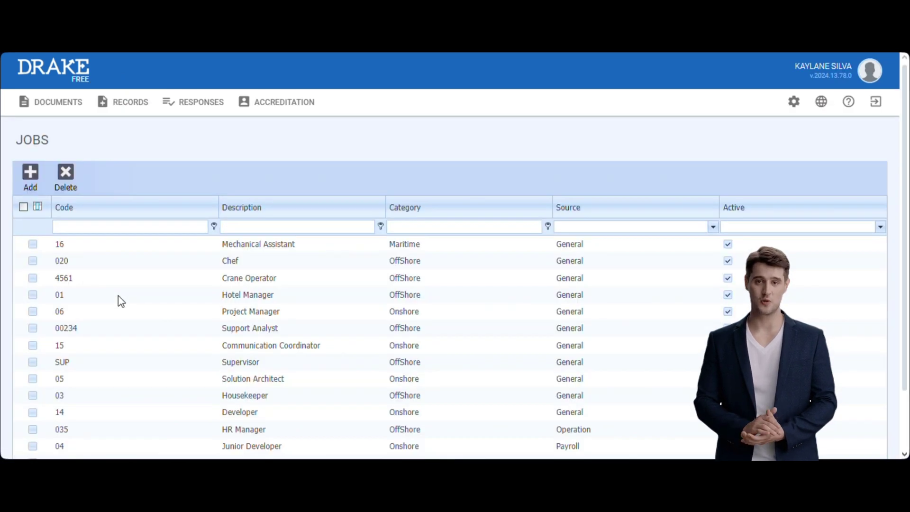